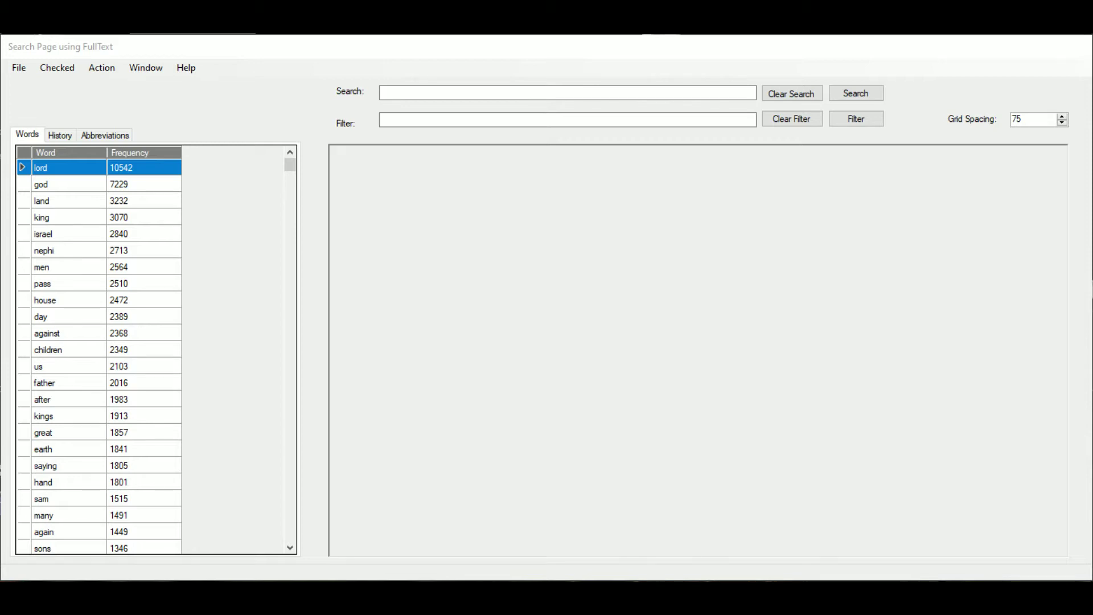
Search for 'mark: 1 nephi 1' to list the 20 verses of 1 Nephi chapter 1.
click(20, 566)
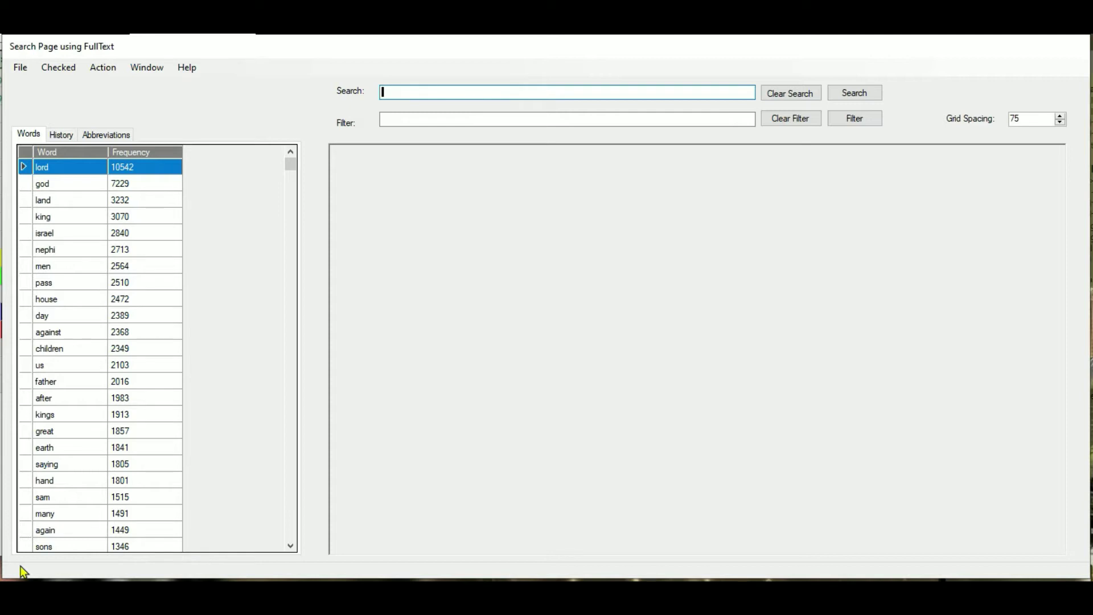
text(mark: 1 nephi 1)
key(Return)
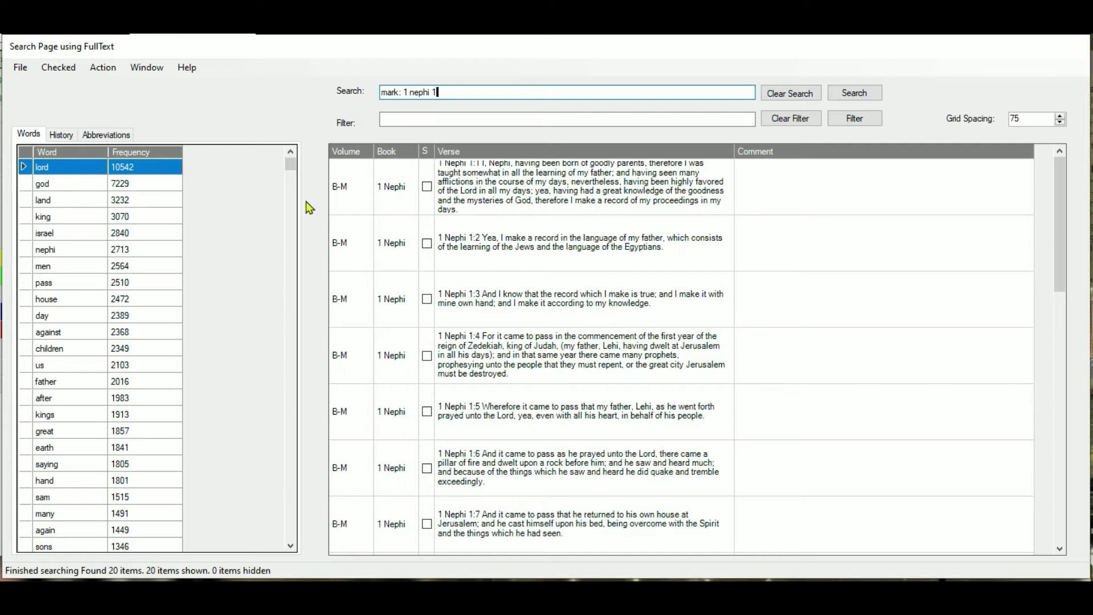
Enlarge the 1 Nephi 1:1 result row by dragging its bottom border down.
drag(349, 215, 349, 258)
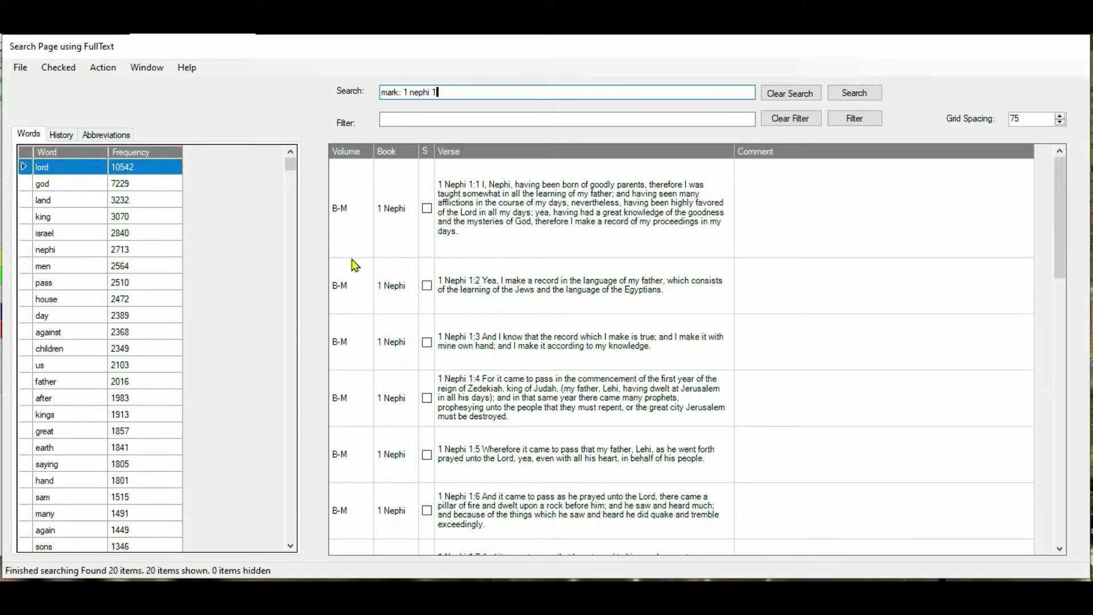
mouse_move(355, 268)
mouse_down()
mouse_move(361, 183)
mouse_move(361, 271)
mouse_up()
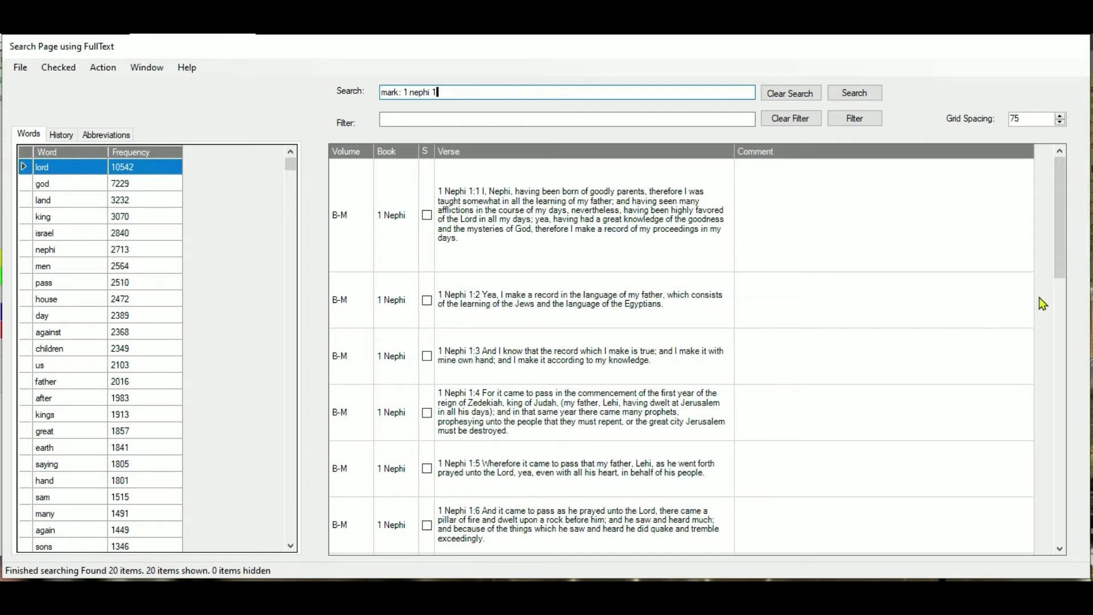
Adjust the Grid Spacing value up and down, settling it at 107.
click(1028, 122)
key(Up)
key(Up)
key(Up)
key(Up)
key(Up)
key(Up)
key(Up)
key(Up)
key(Up)
key(Up)
key(Up)
key(Up)
key(Up)
key(Up)
key(Up)
key(Up)
key(Up)
key(Up)
key(Up)
key(Up)
key(Up)
key(Up)
key(Up)
key(Up)
key(Up)
key(Up)
key(Up)
key(Up)
key(Up)
key(Up)
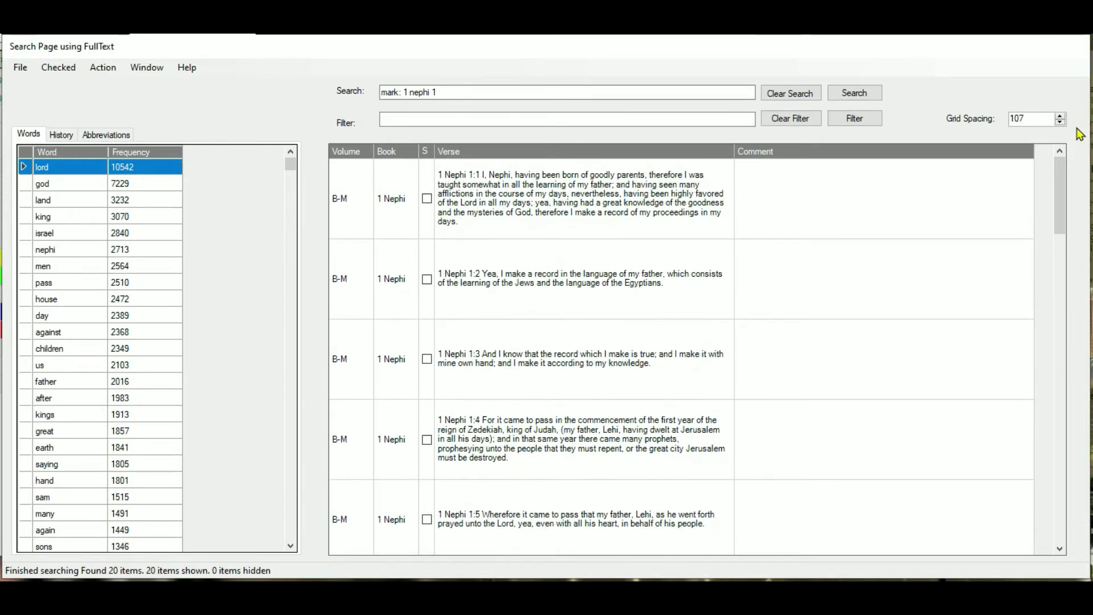
key(Down)
key(Down)
key(Down)
key(Down)
key(Down)
key(Down)
key(Down)
key(Down)
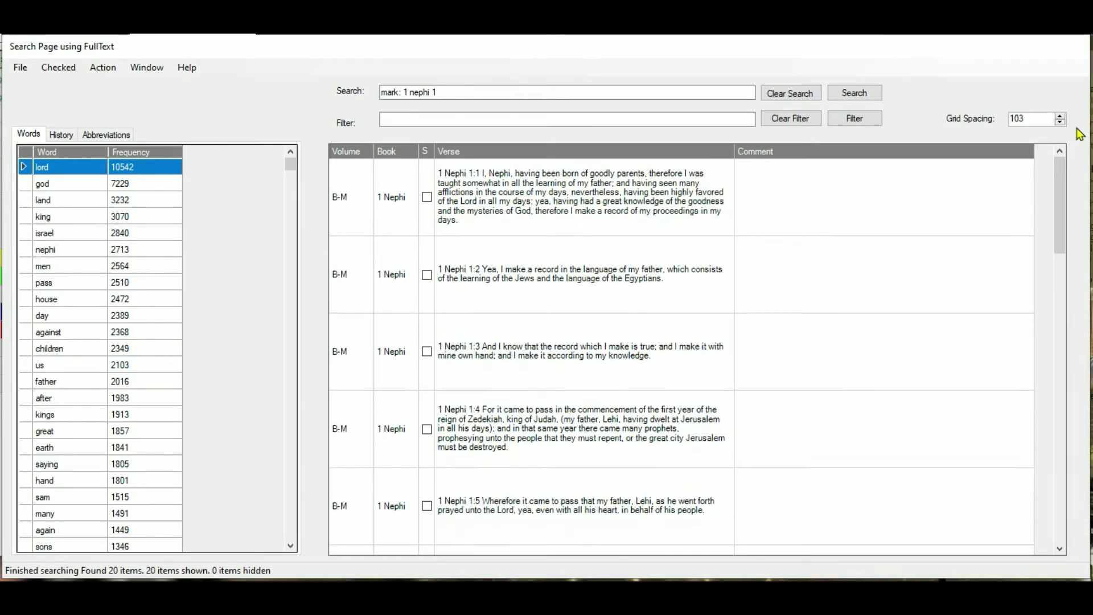
key(Down)
key(Down)
key(Down)
key(Down)
key(Down)
key(Down)
key(Down)
key(Down)
key(Down)
key(Down)
key(Down)
key(Down)
key(Down)
key(Down)
key(Down)
key(Down)
key(Down)
key(Down)
key(Down)
key(Down)
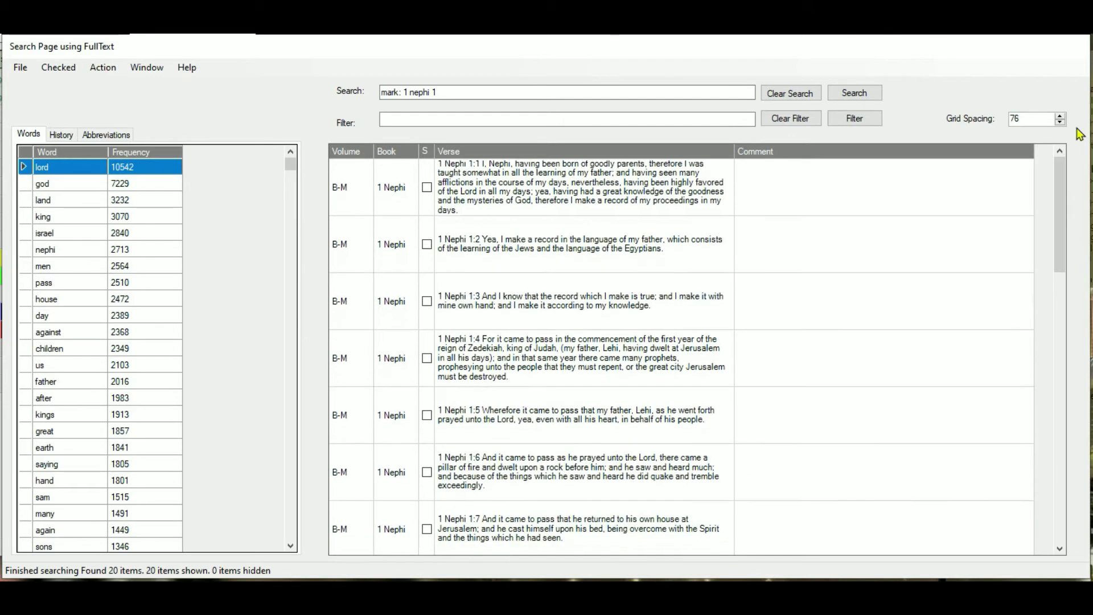
key(Down)
key(Down)
key(Down)
key(Down)
key(Down)
key(Down)
key(Down)
key(Down)
key(Down)
key(Down)
key(Down)
key(Down)
key(Down)
key(Down)
key(Down)
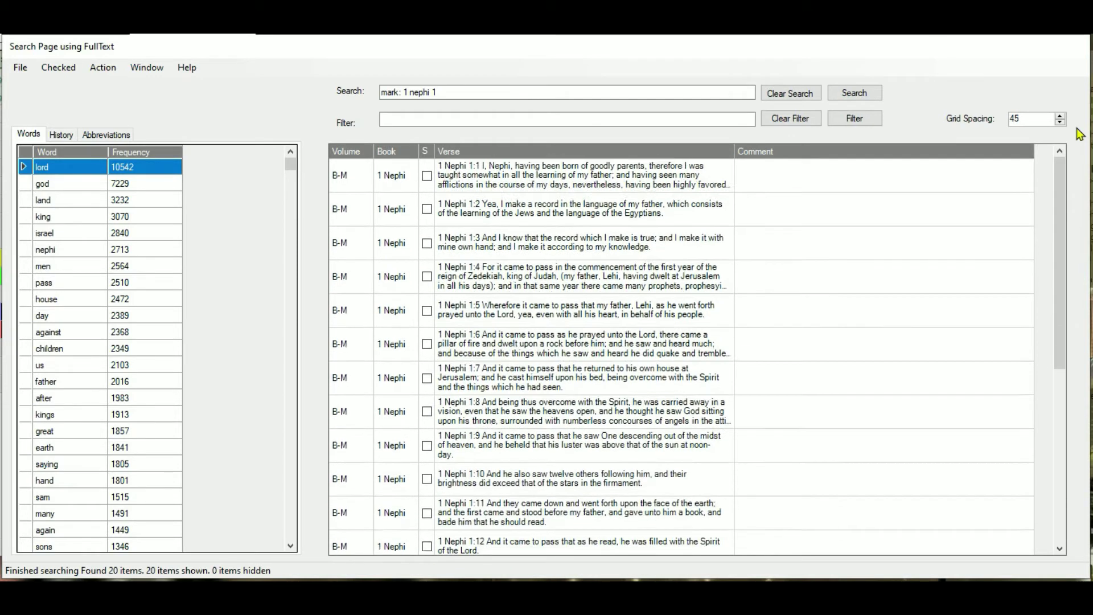
key(Up)
key(Up)
key(Up)
key(Up)
key(Up)
key(Up)
key(Up)
key(Up)
key(Up)
key(Up)
key(Up)
key(Up)
key(Up)
key(Up)
key(Up)
key(Up)
key(Up)
key(Up)
key(Up)
key(Up)
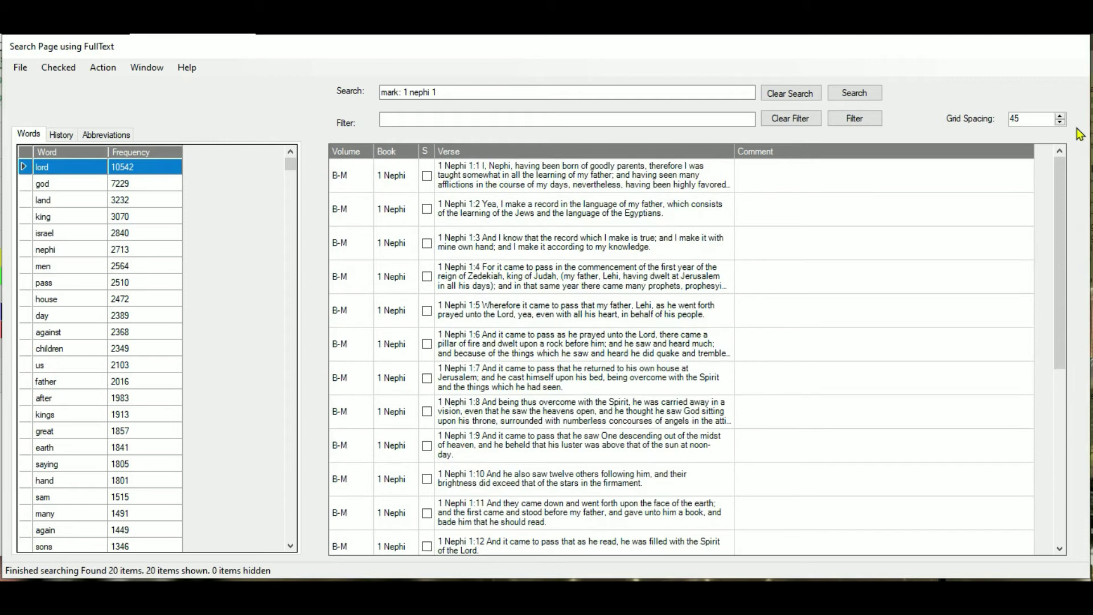
key(Up)
key(Up)
key(Up)
key(Up)
key(Up)
key(Up)
key(Up)
key(Up)
key(Up)
key(Up)
key(Up)
key(Up)
key(Up)
key(Up)
key(Up)
key(Up)
key(Up)
key(Up)
key(Up)
key(Up)
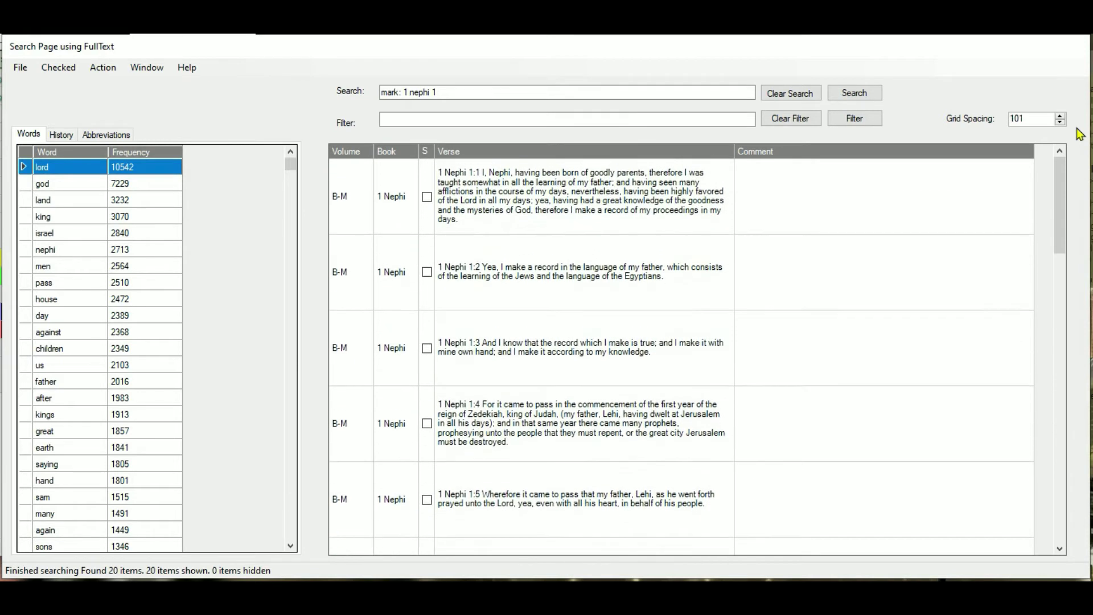
key(Up)
key(Up)
key(Up)
key(Up)
key(Up)
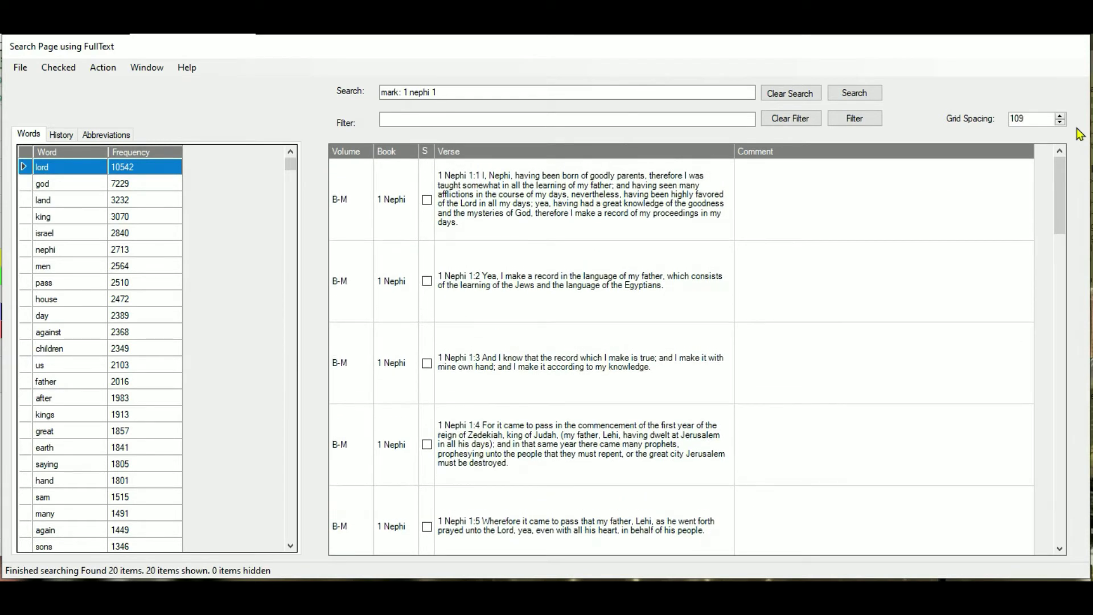
key(Down)
key(Down)
key(Down)
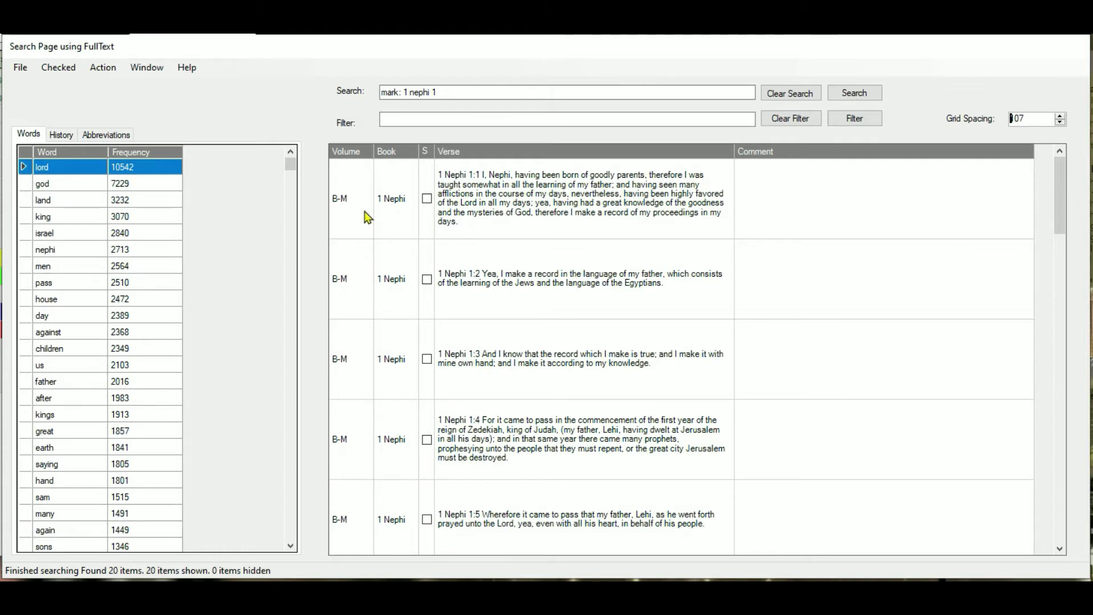
click(477, 90)
Change the query to 'mark: 1 nephi 3:7' and browse the volume and book abbreviation lists.
key(BackSpace)
text(3:7)
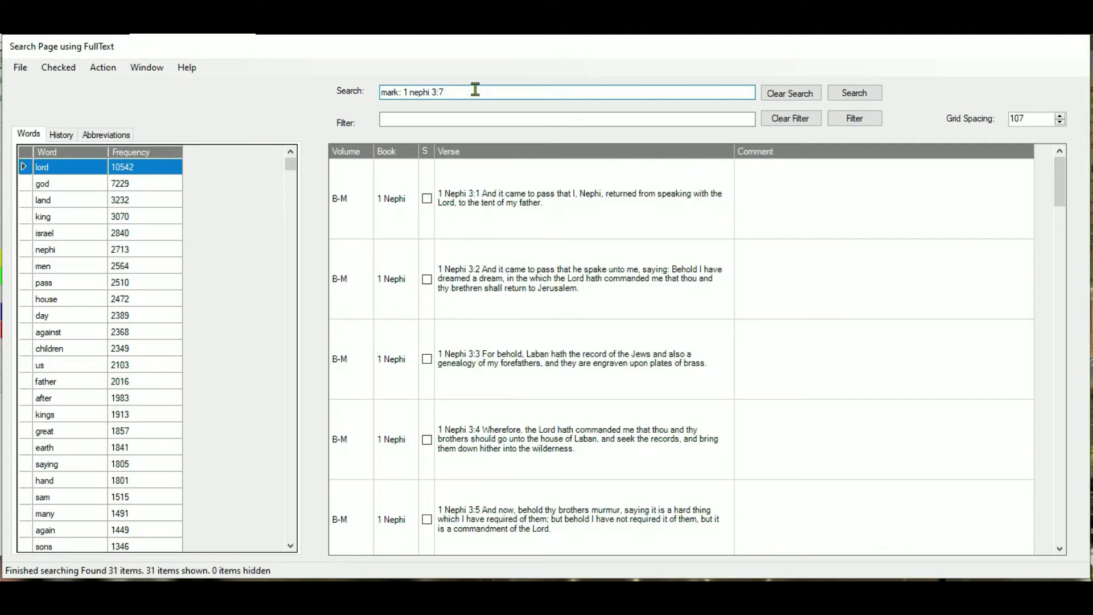
click(87, 134)
scroll(165, 399, down, 4)
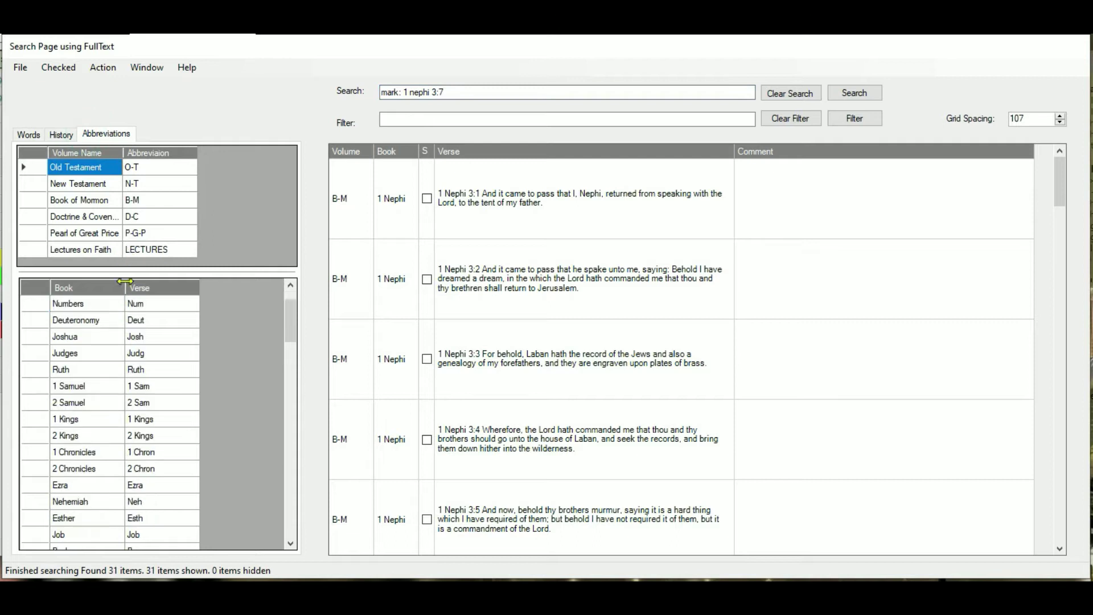
scroll(166, 410, down, 2)
scroll(169, 410, down, 5)
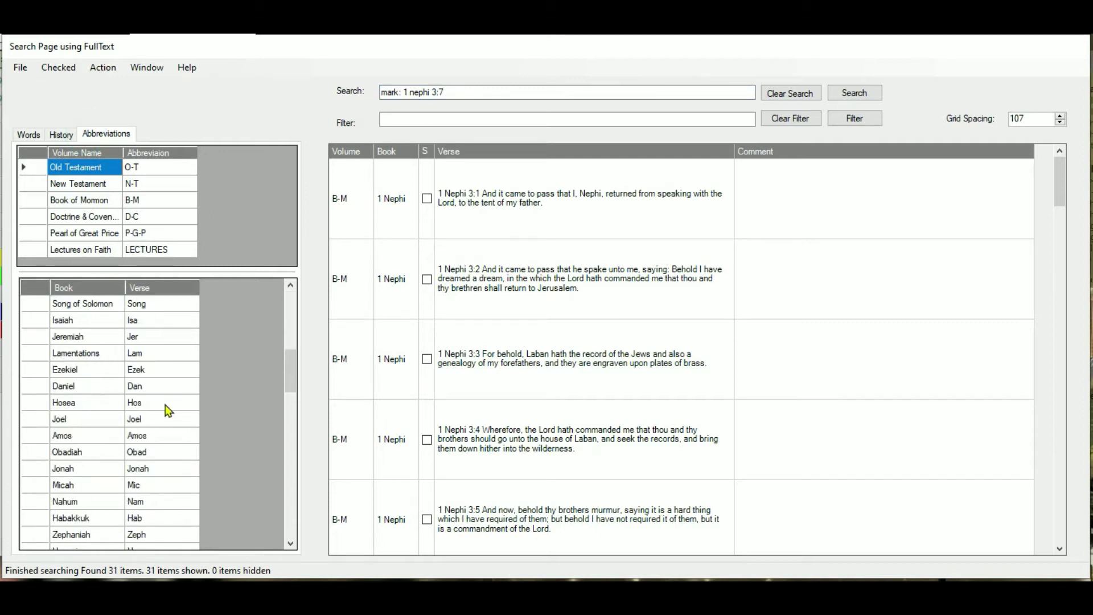
scroll(170, 405, down, 5)
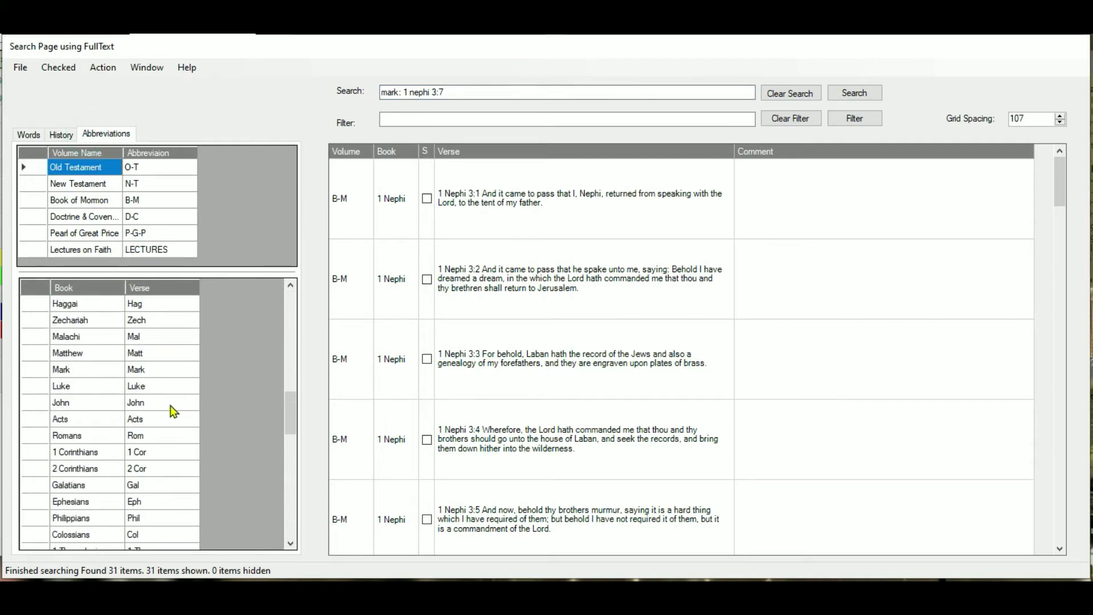
scroll(173, 411, down, 5)
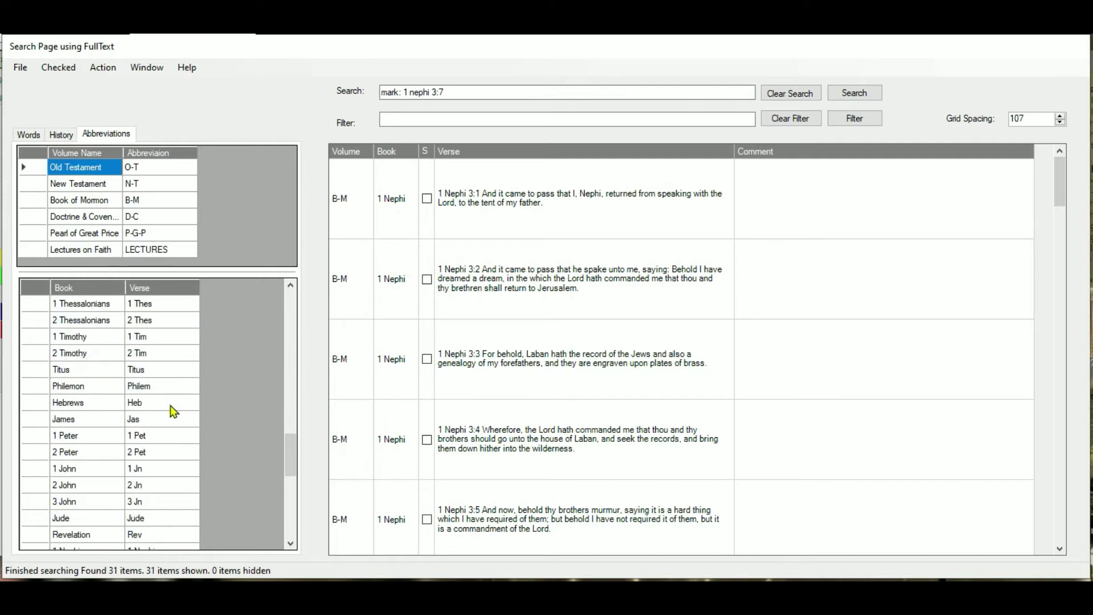
scroll(169, 405, down, 1)
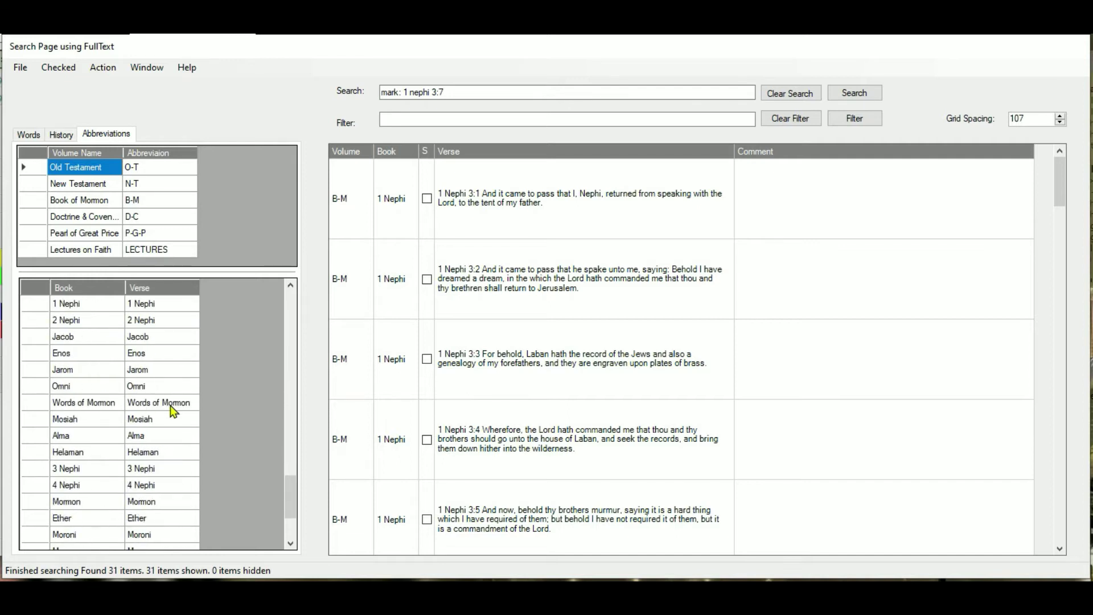
scroll(170, 405, up, 1)
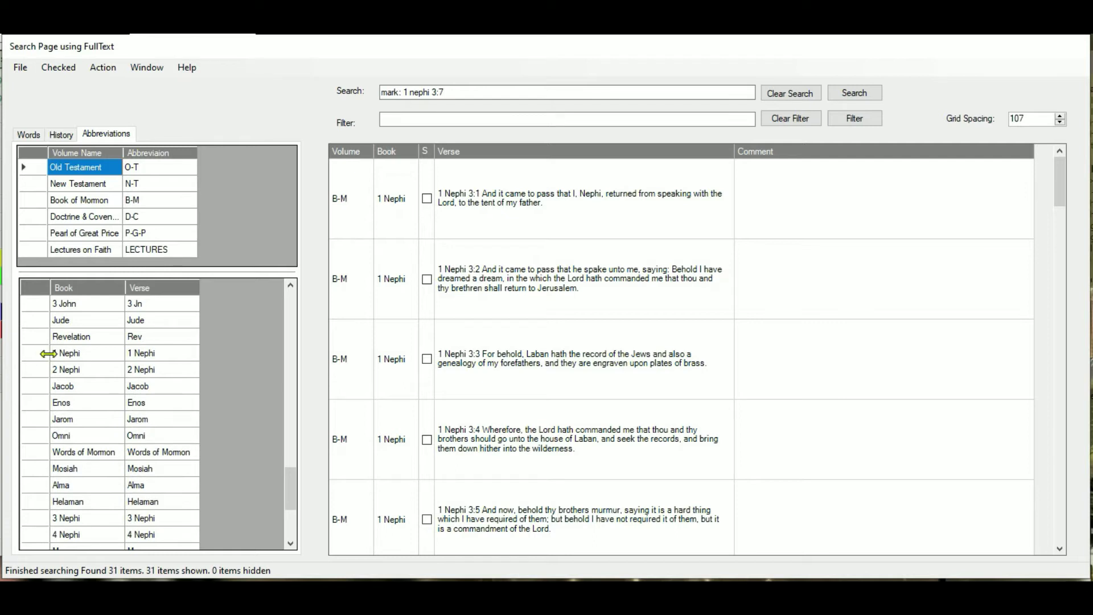
Pick the Book of Mormon volume and create a web page from all 31 results.
drag(60, 354, 185, 497)
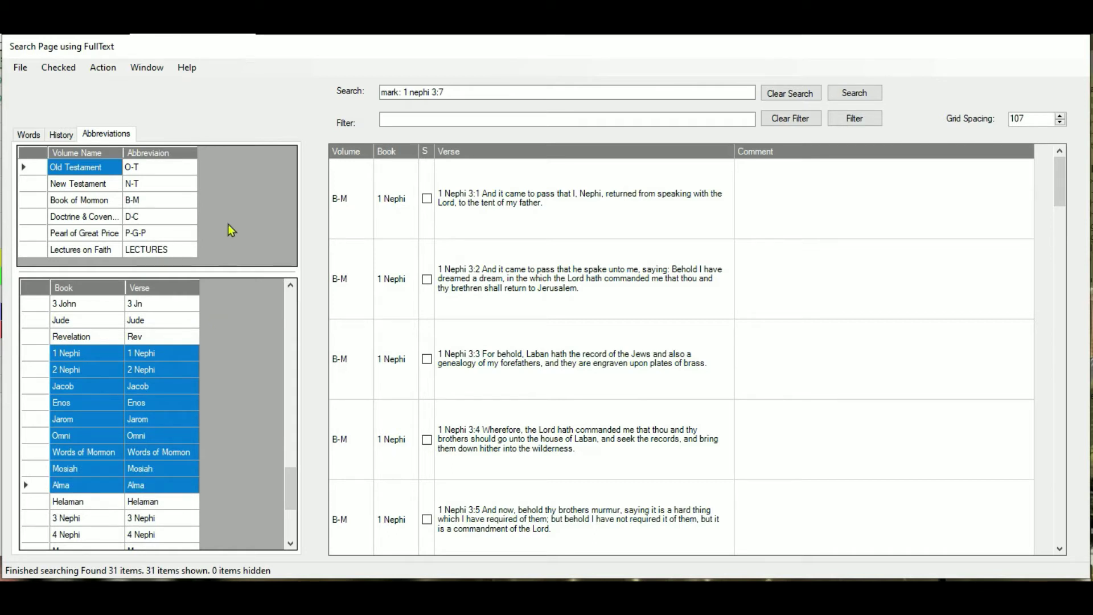
click(145, 202)
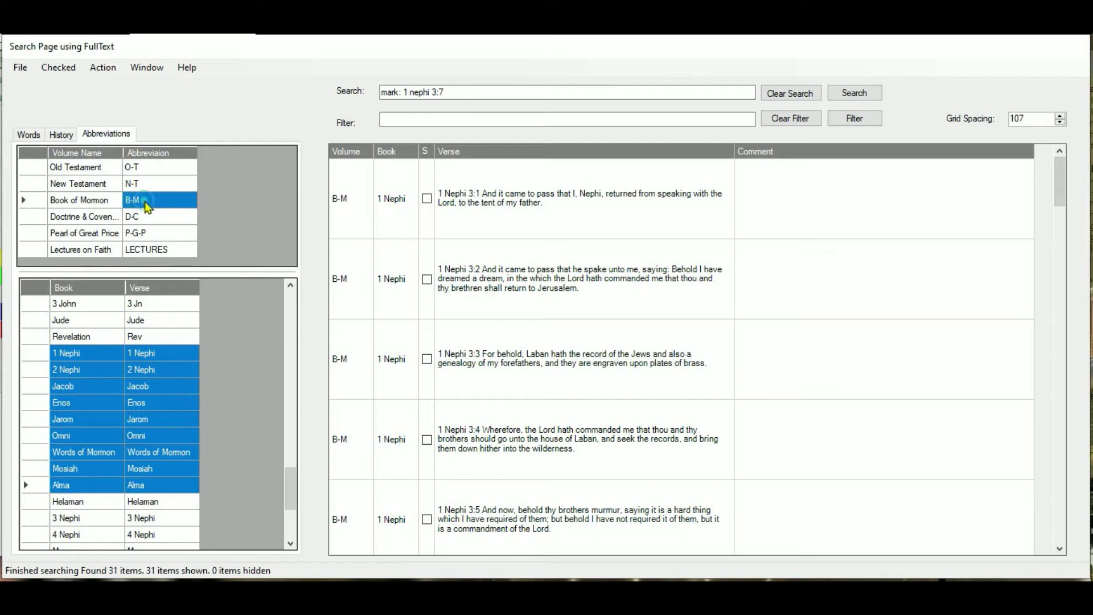
click(105, 320)
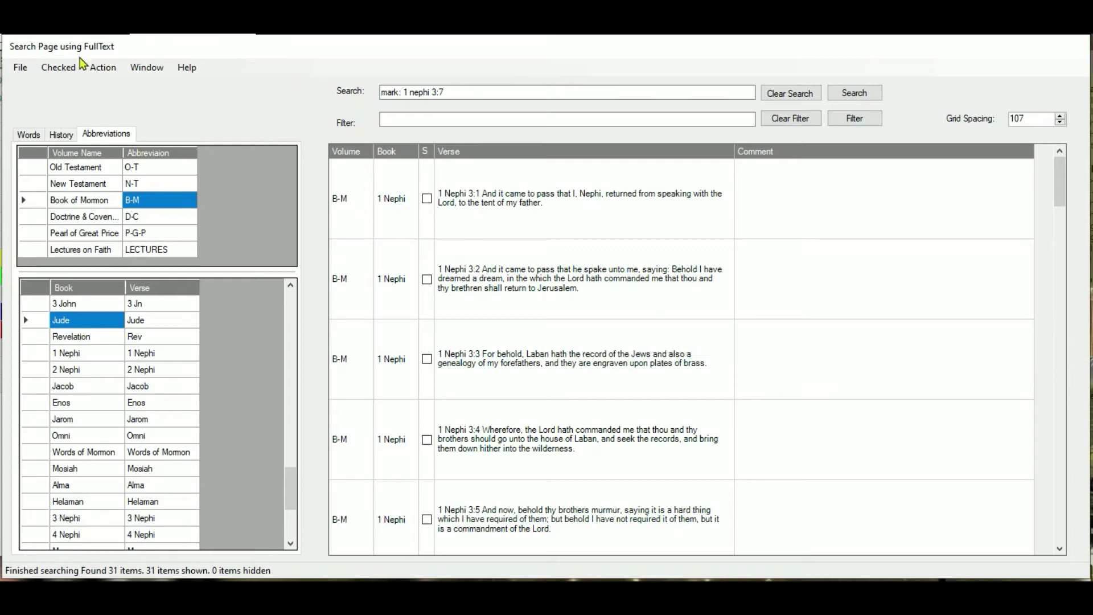
click(102, 67)
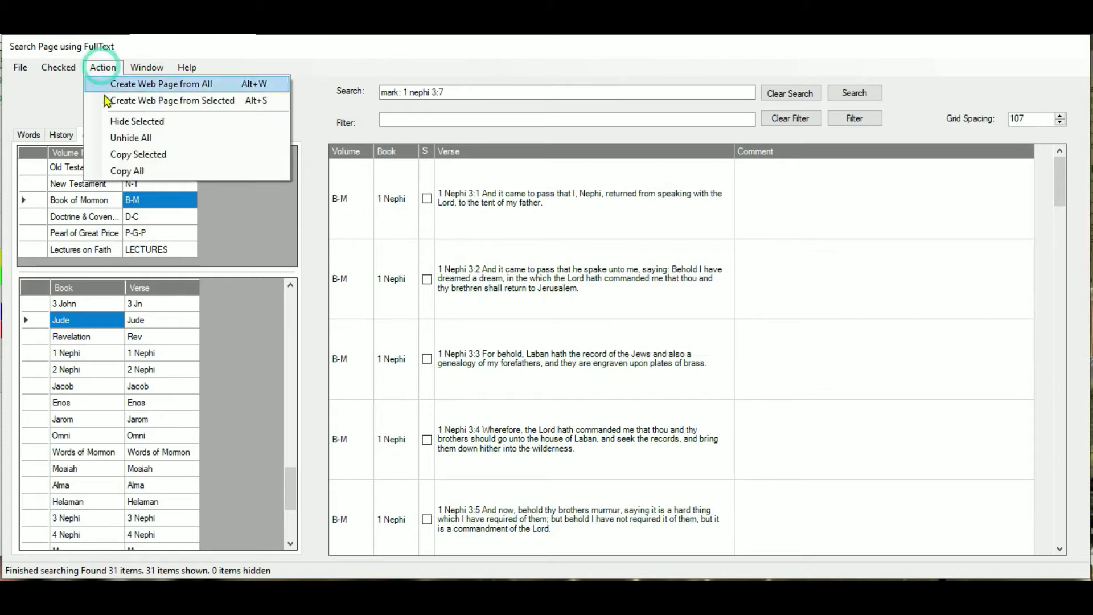
click(223, 84)
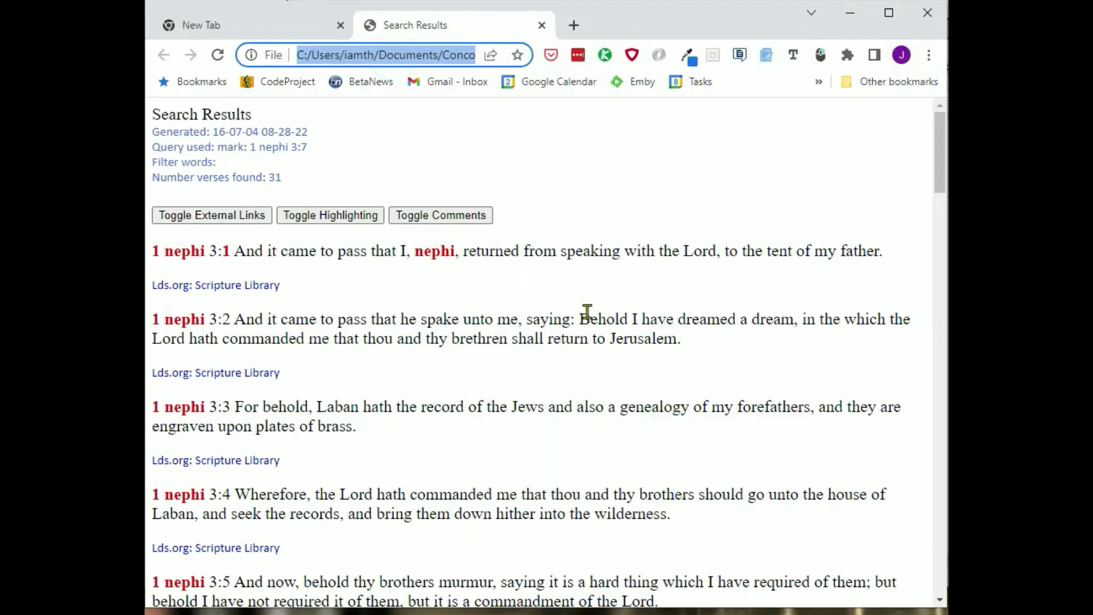
scroll(587, 312, down, 5)
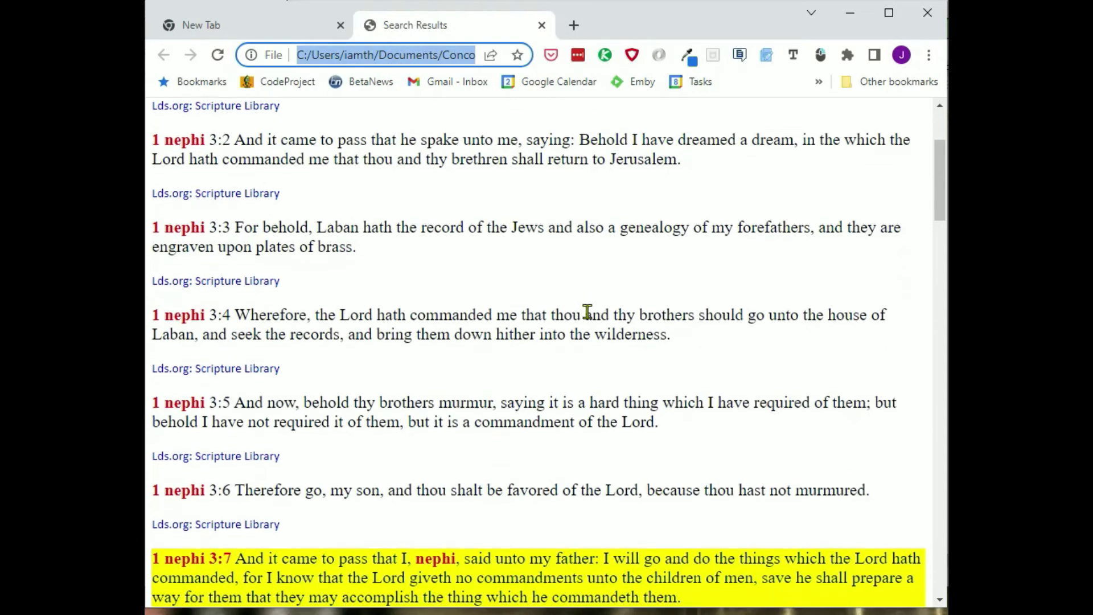
scroll(587, 311, down, 2)
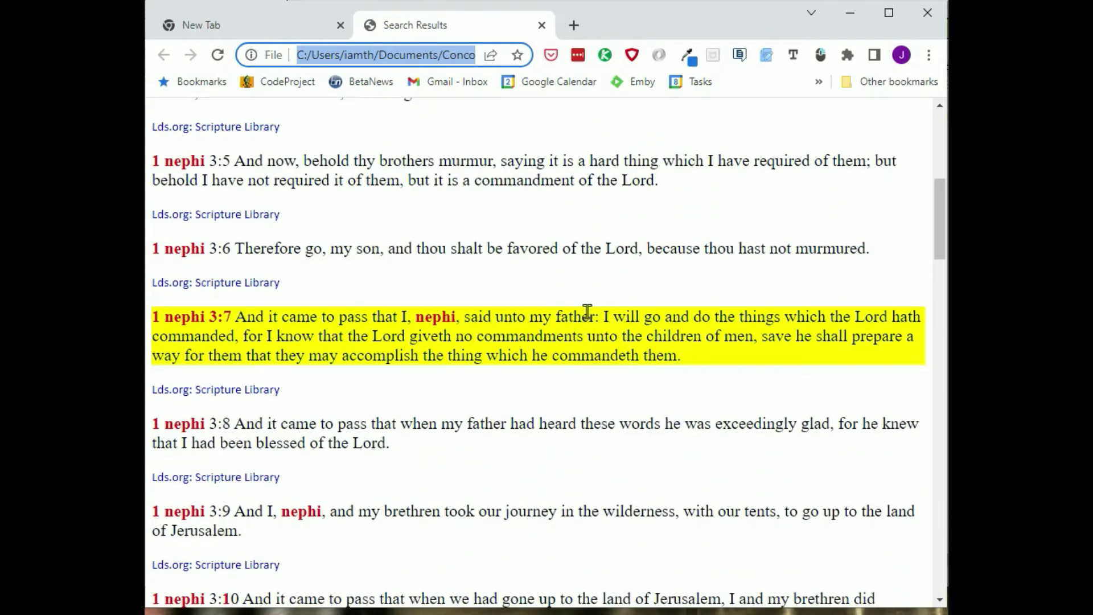
scroll(587, 311, down, 1)
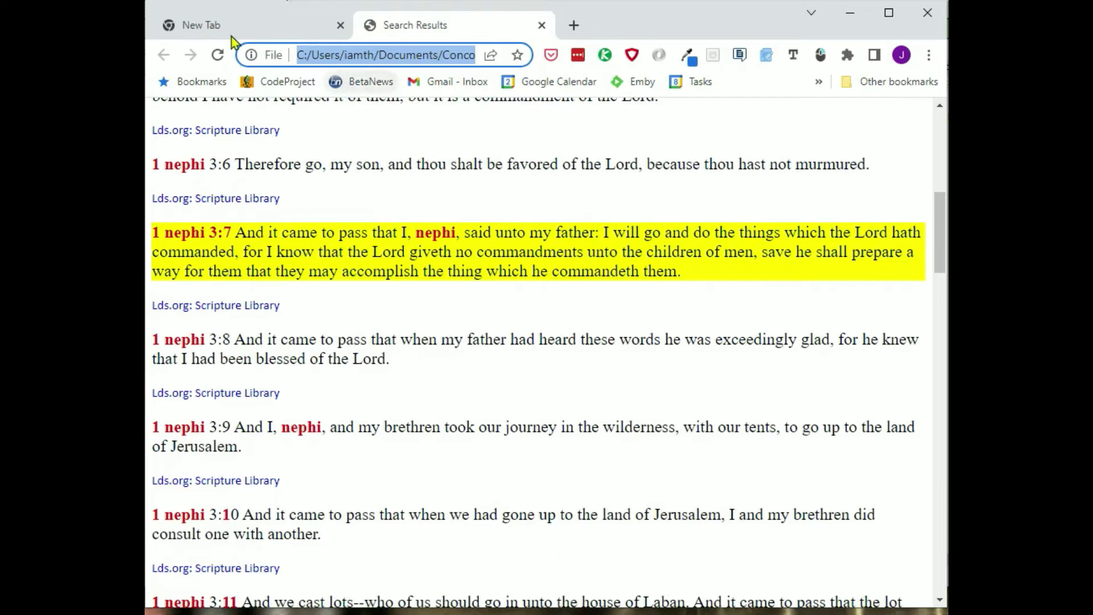
Back in FullText, create a web page from all results for 'mark: 1 nephi 3:7-11'.
click(294, 17)
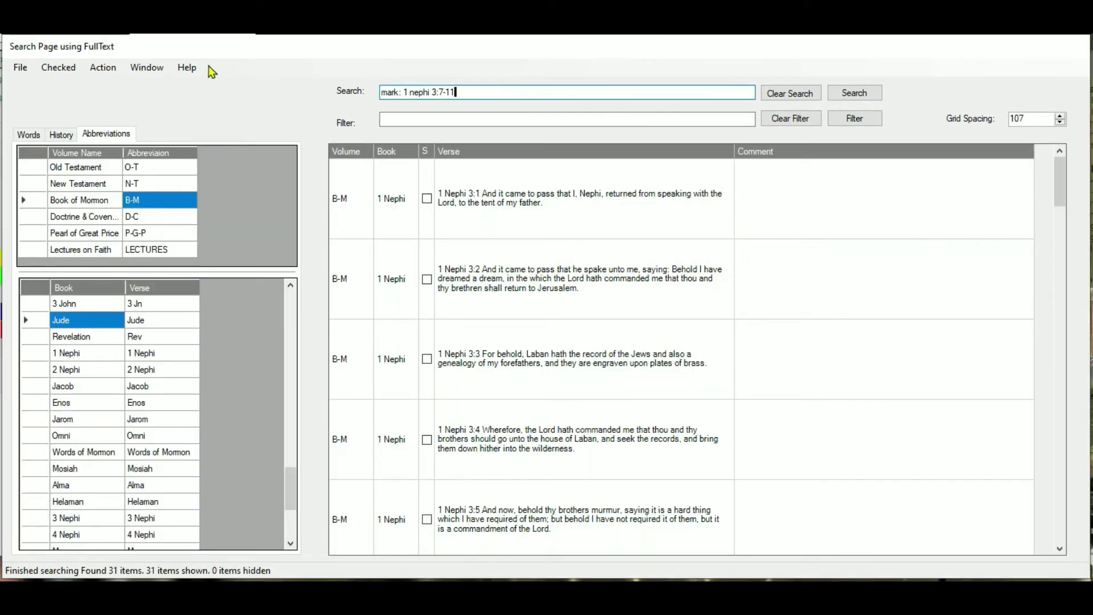
click(103, 68)
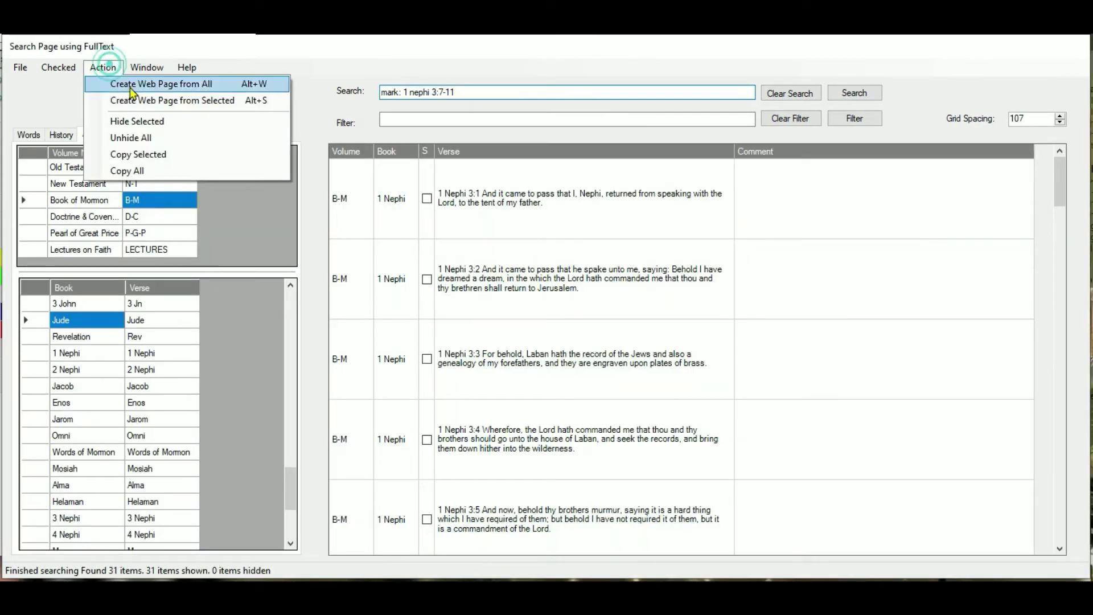
click(213, 84)
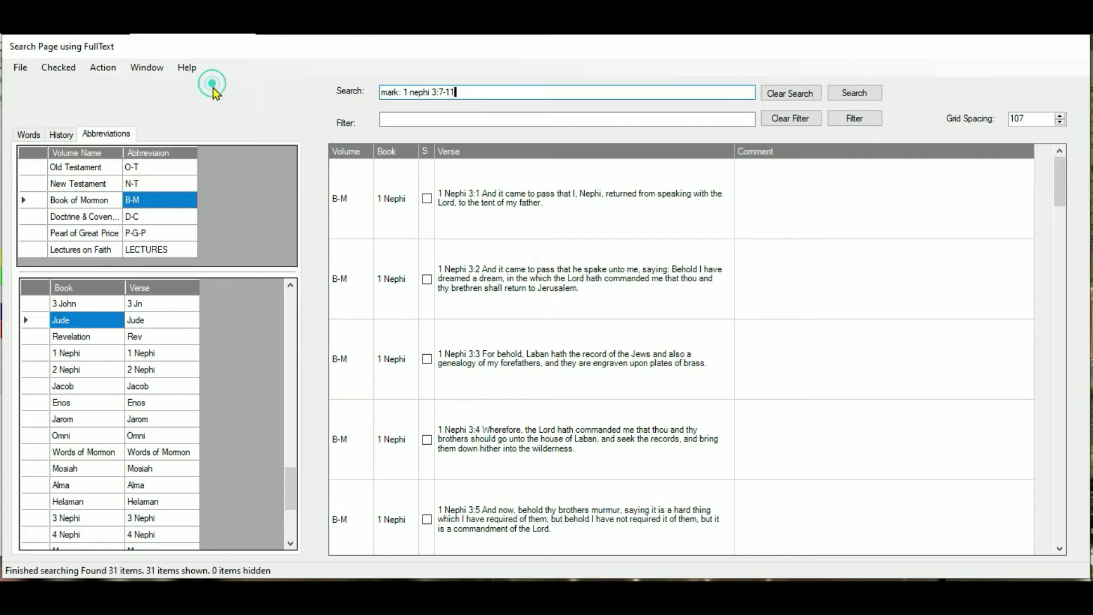
Scroll the Chrome Search Results page to check that verses 3:7–3:11 are highlighted yellow.
scroll(472, 279, down, 7)
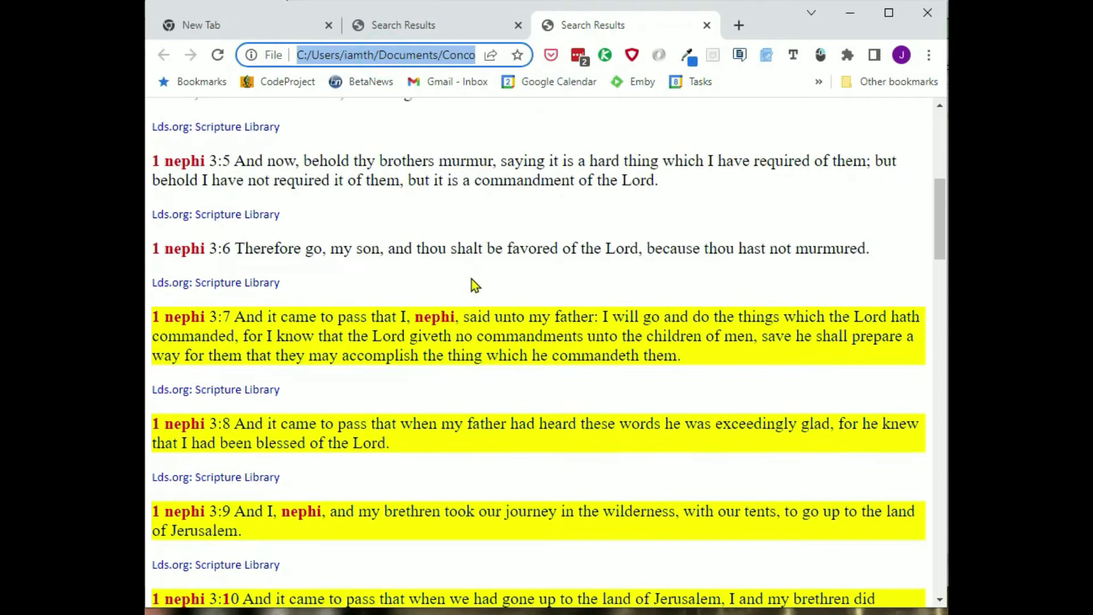
scroll(471, 279, down, 4)
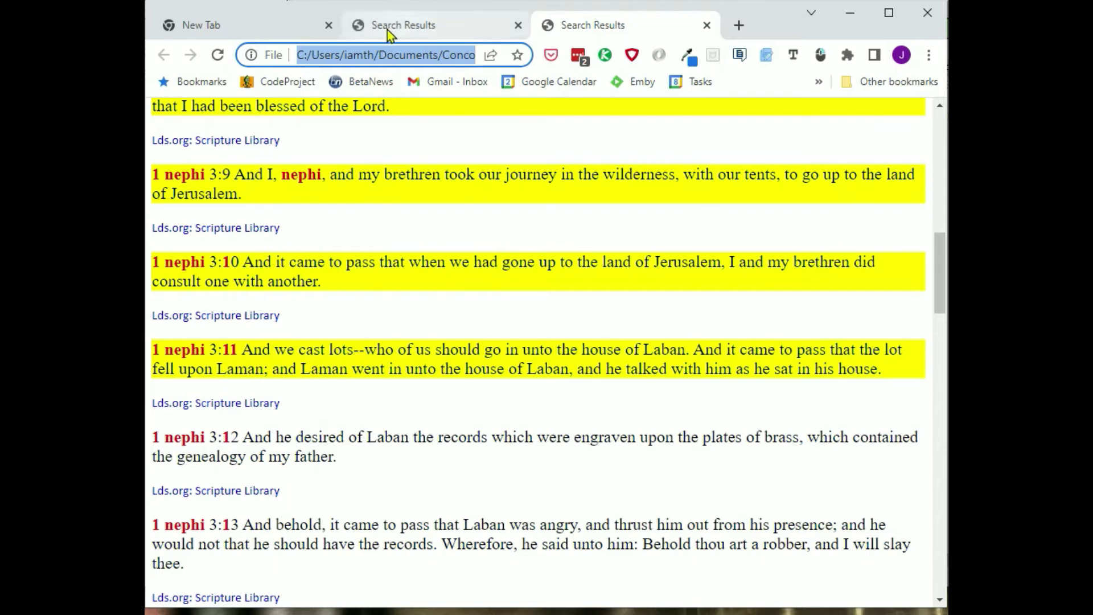
Append ', 26-28' so the query reads 'mark: 1 nephi 3:7-11, 26-28'.
click(294, 22)
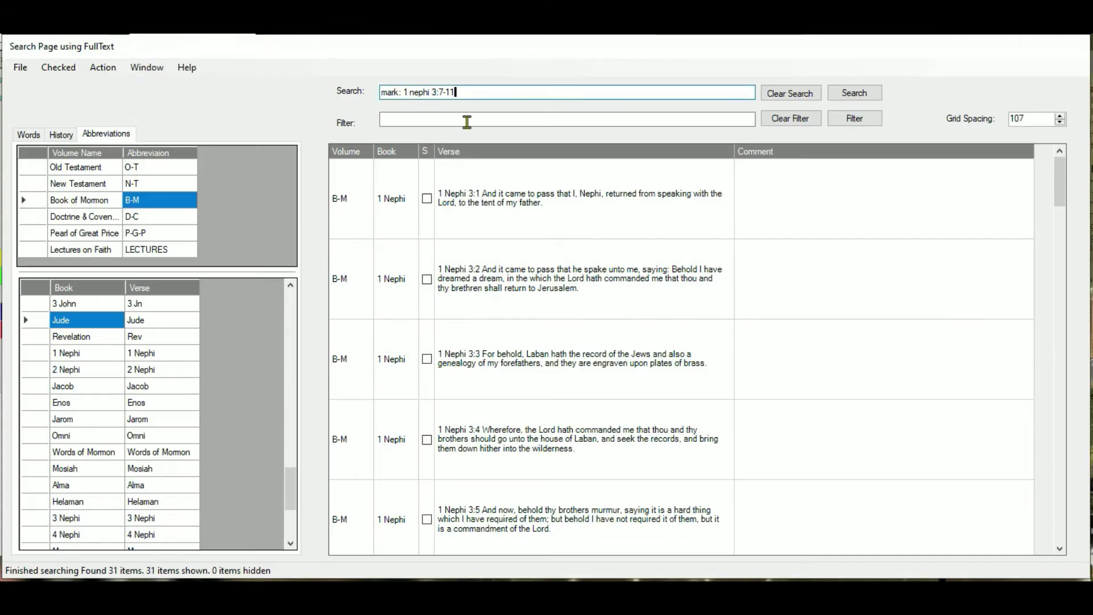
text(, 26-28)
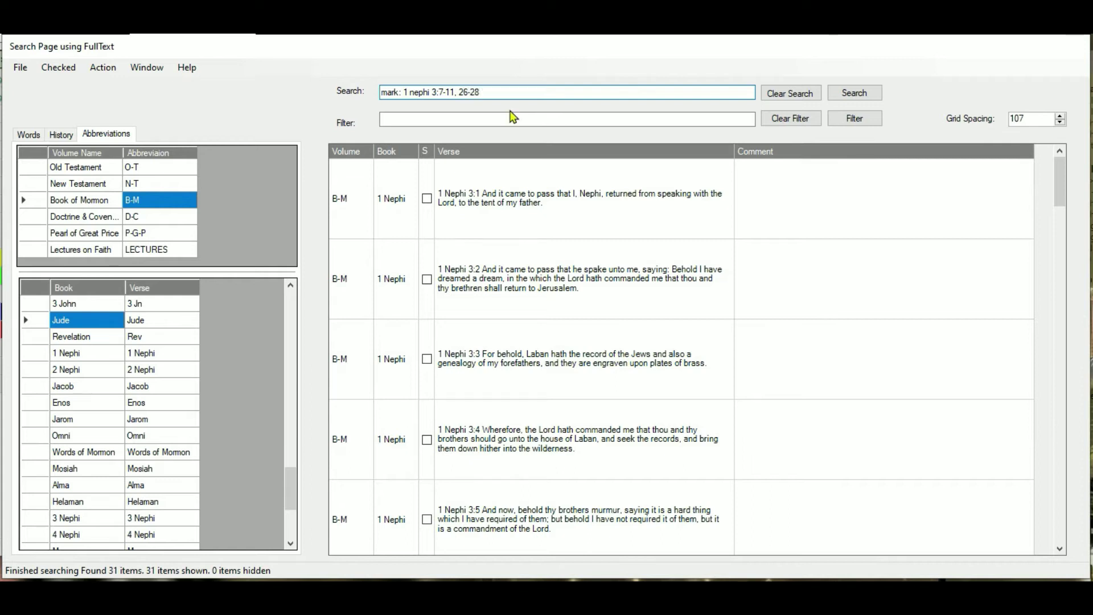